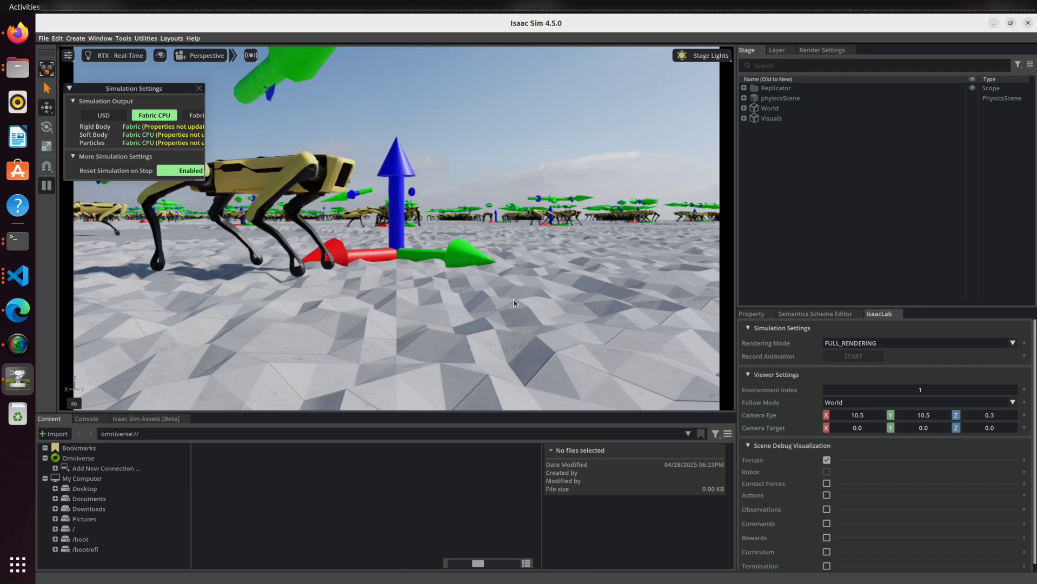
Move the Simulation Settings window from the viewport's top-left to the Stage panel area on the right.
drag(134, 89, 869, 151)
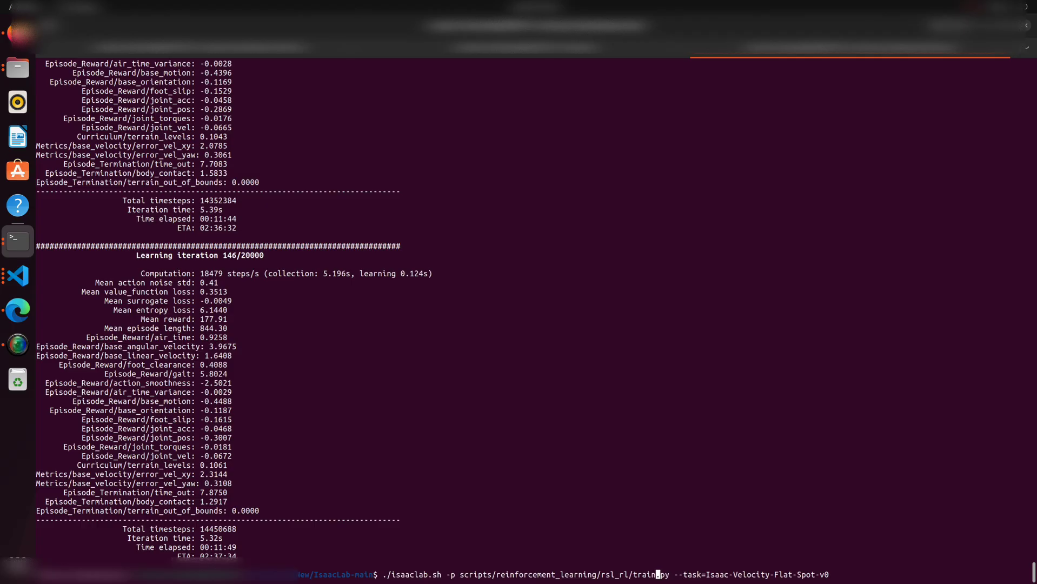
Change the Spot command's script from rsl_rl/train.py to rsl_rl/play.py.
key(BackSpace)
key(BackSpace)
key(BackSpace)
key(BackSpace)
key(BackSpace)
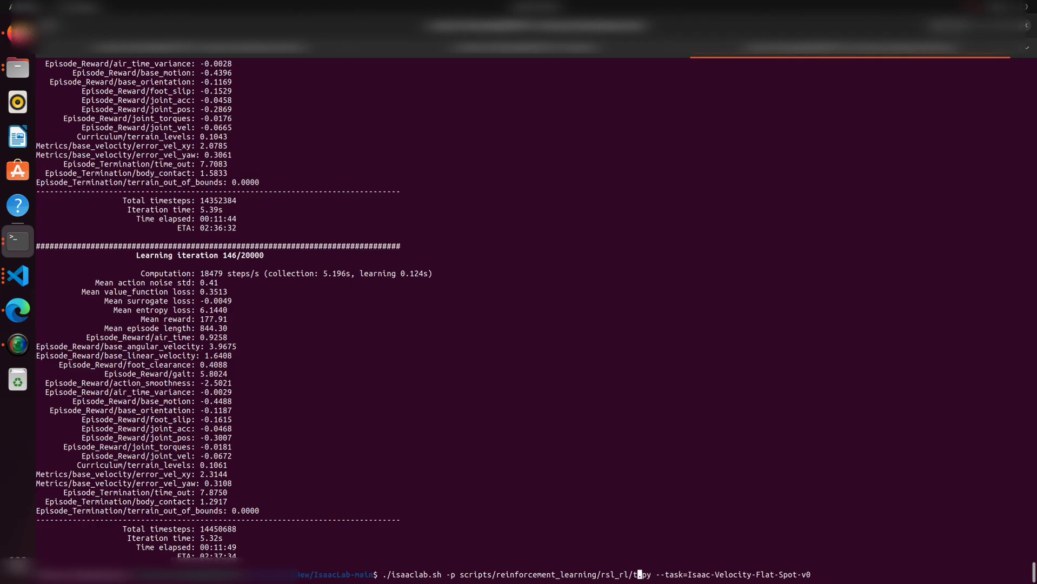
text(play)
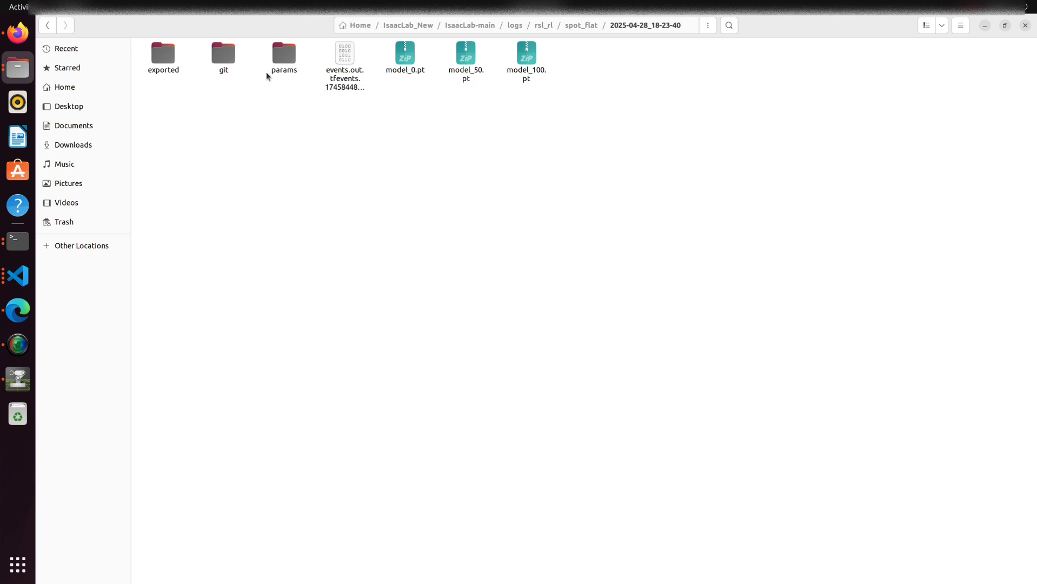
Open the run's params folder, view and close agent.yaml, then open env.yaml in the Text Editor.
double_click(289, 67)
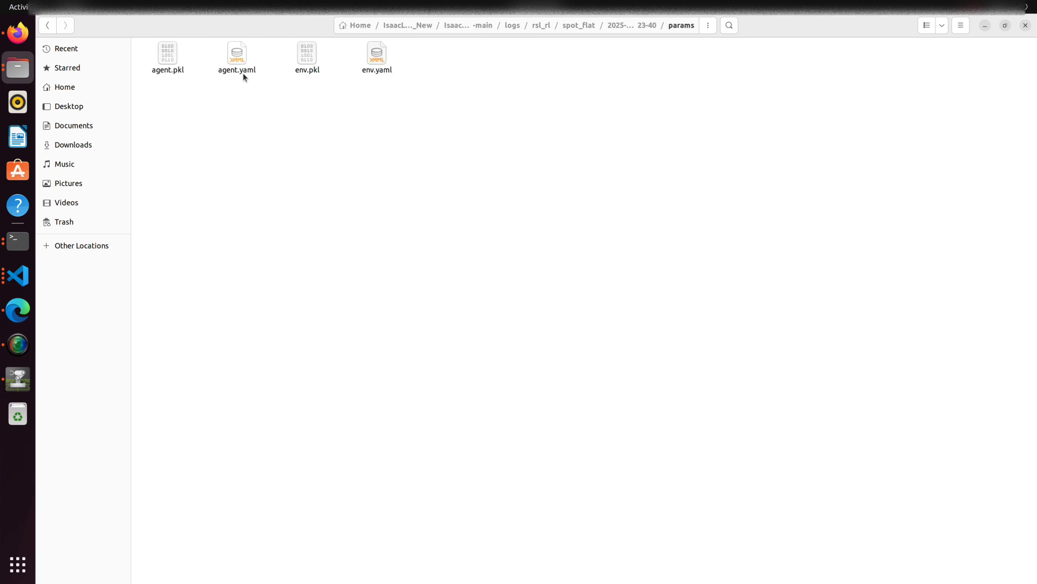
right_click(243, 77)
click(262, 83)
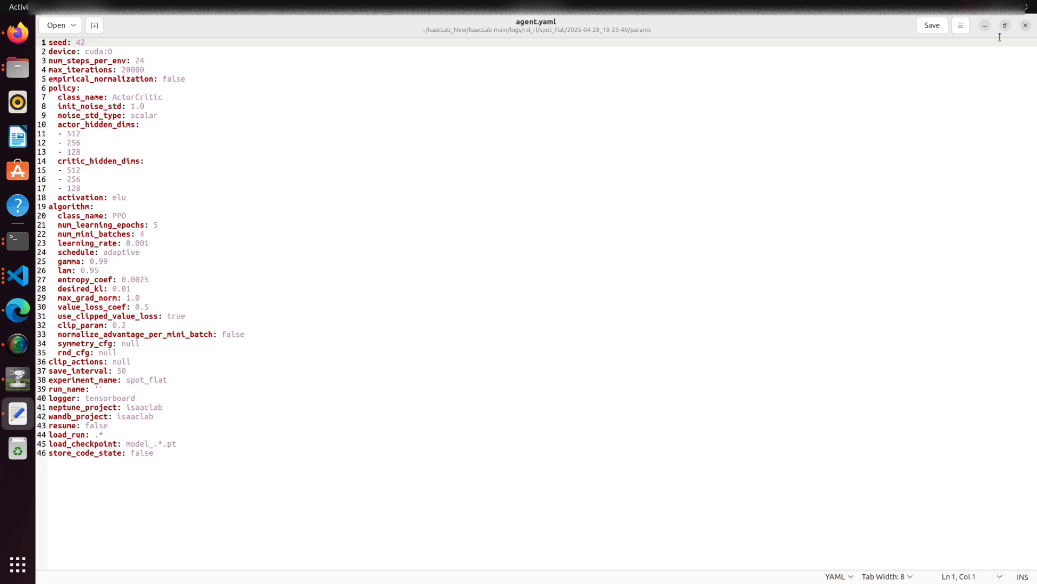
click(1025, 26)
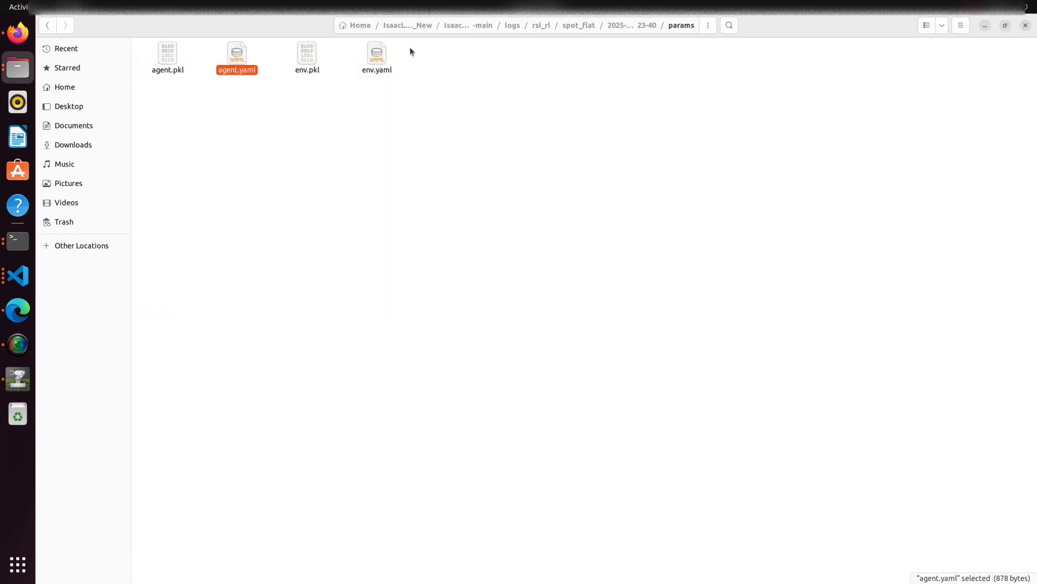
right_click(376, 71)
click(387, 74)
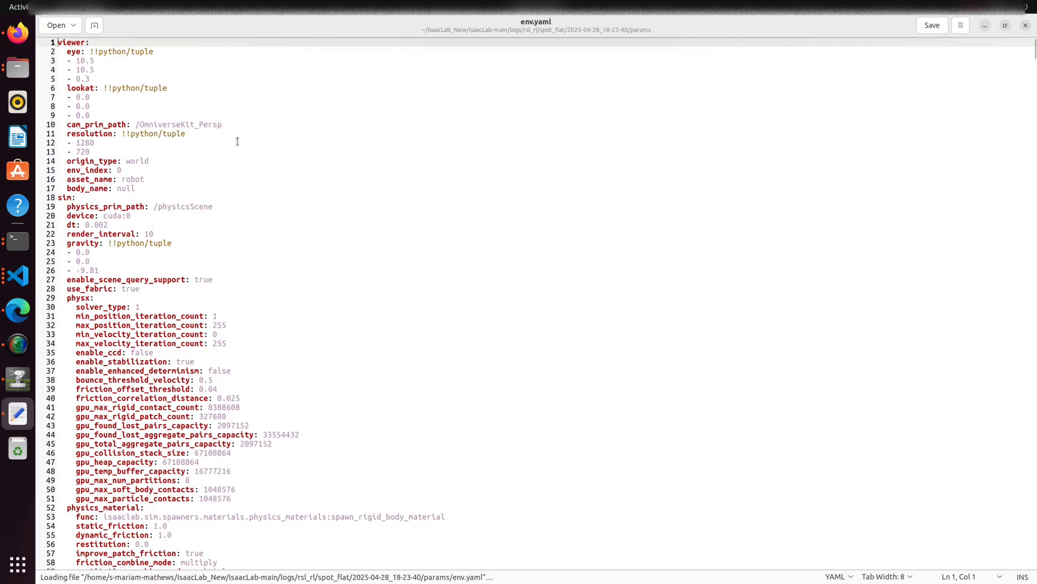
scroll(236, 145, down, 4)
scroll(235, 150, down, 15)
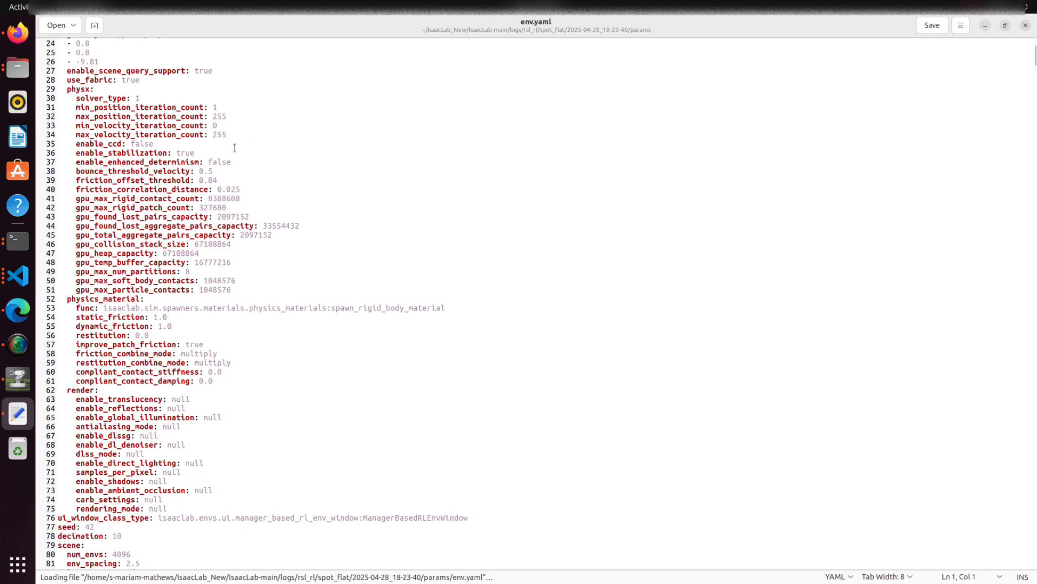
scroll(236, 152, down, 2)
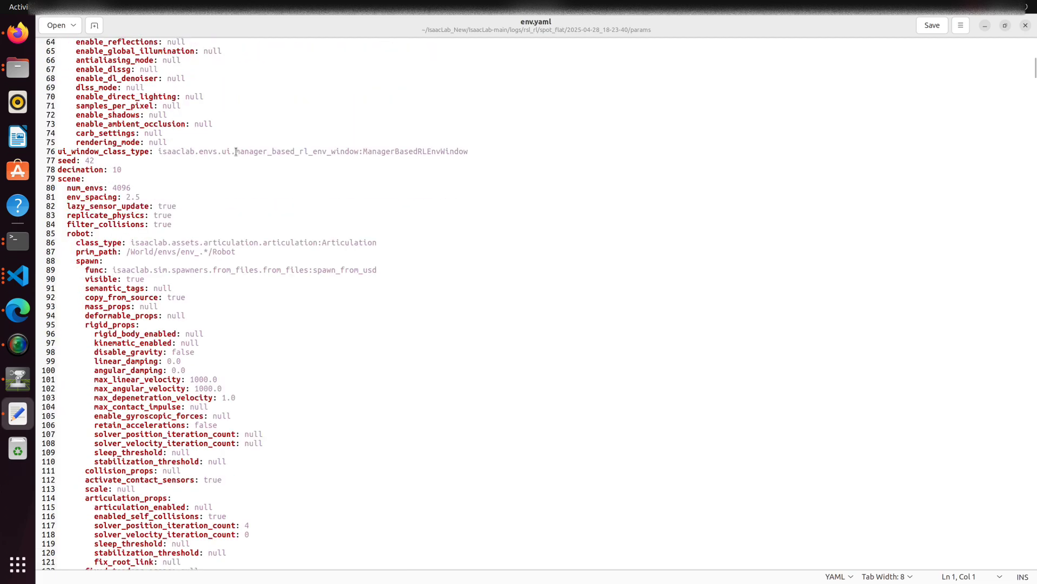
scroll(236, 152, down, 4)
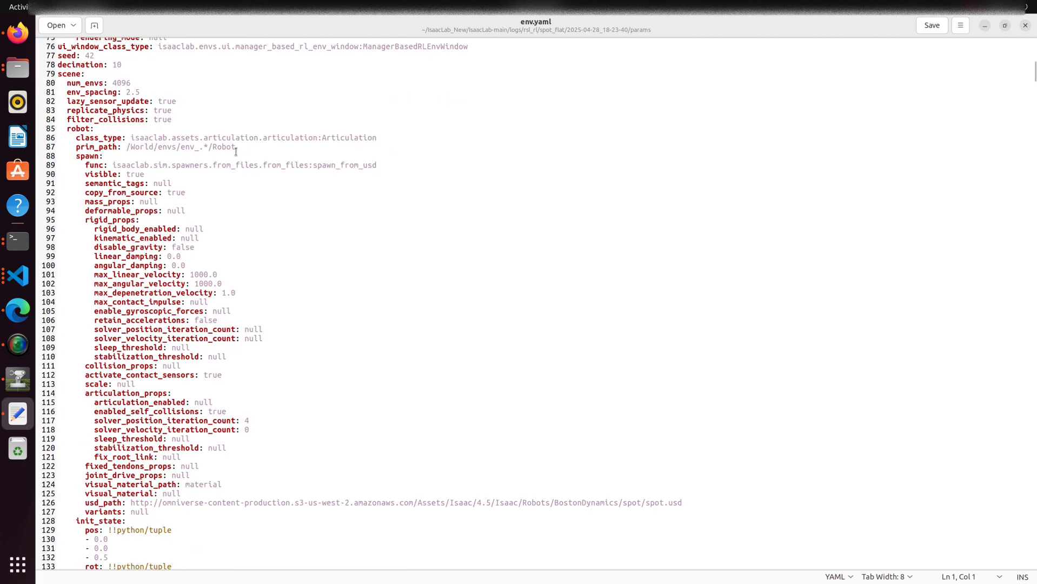
scroll(344, 196, down, 17)
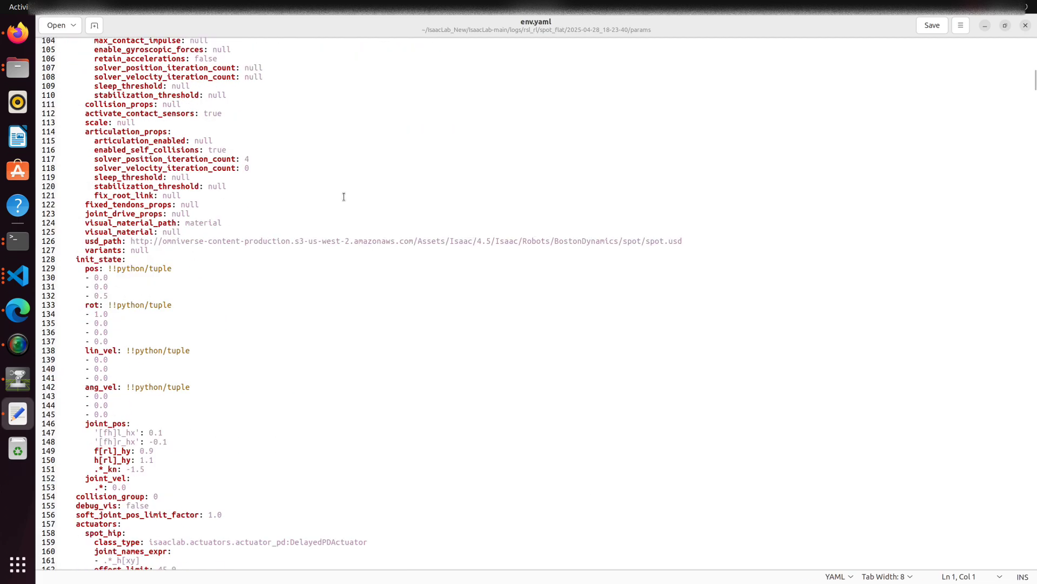
scroll(343, 196, up, 4)
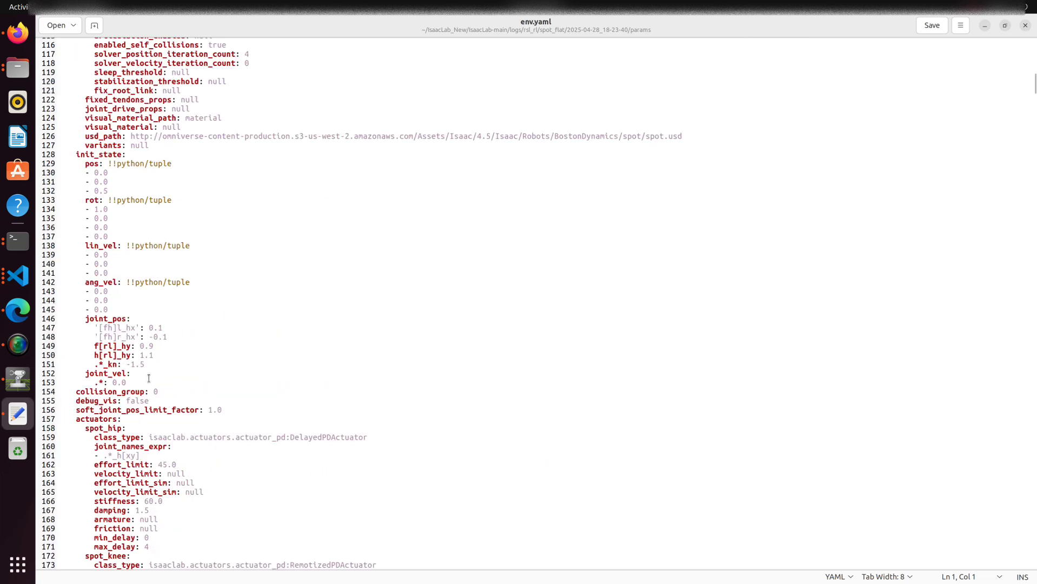
drag(149, 380, 2, 145)
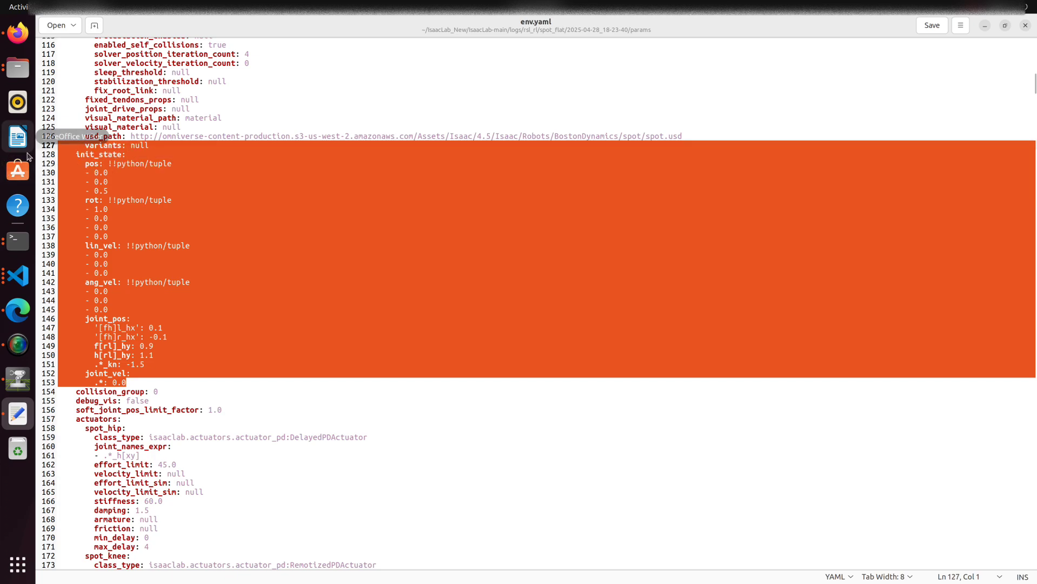
click(313, 217)
scroll(313, 217, down, 10)
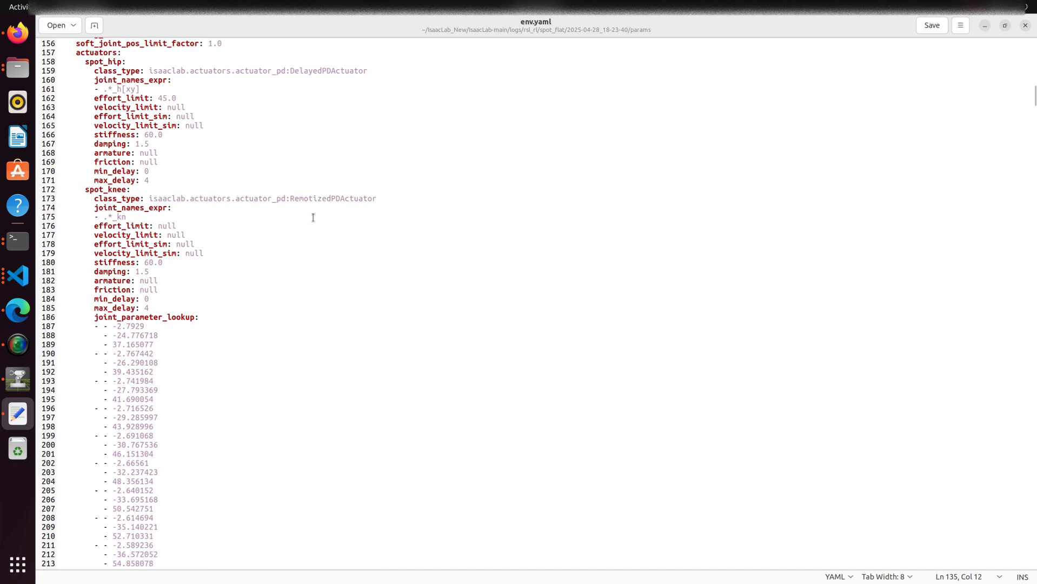
scroll(313, 217, down, 2)
scroll(261, 234, up, 3)
drag(152, 232, 5, 106)
click(194, 192)
scroll(250, 238, down, 20)
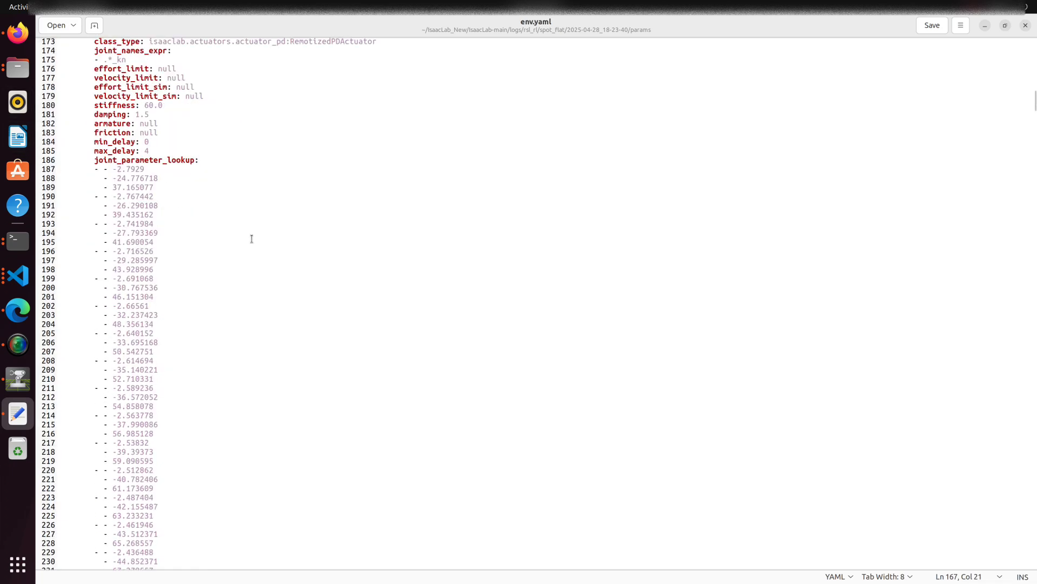
scroll(354, 289, down, 20)
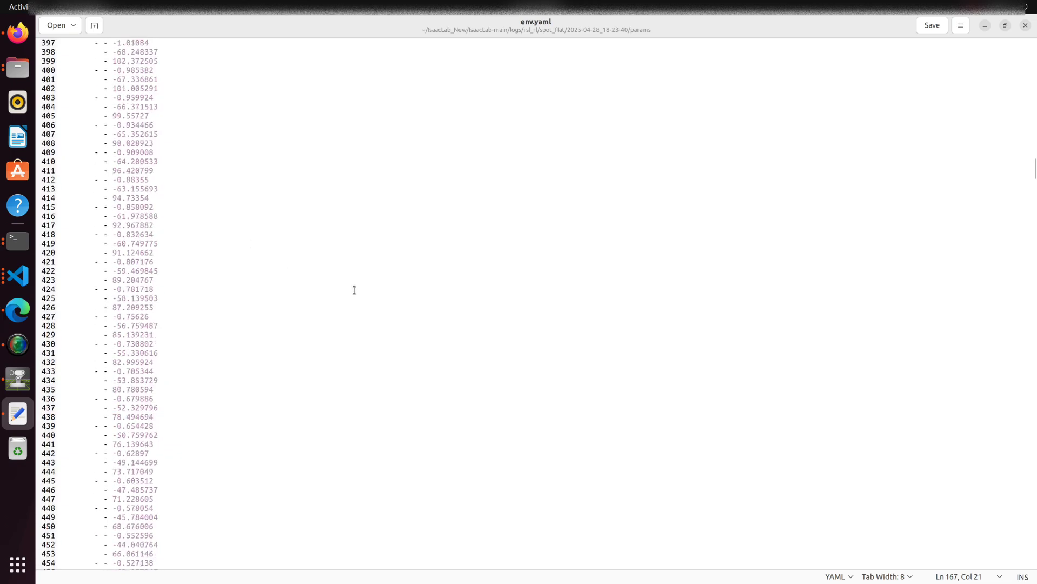
scroll(355, 293, down, 20)
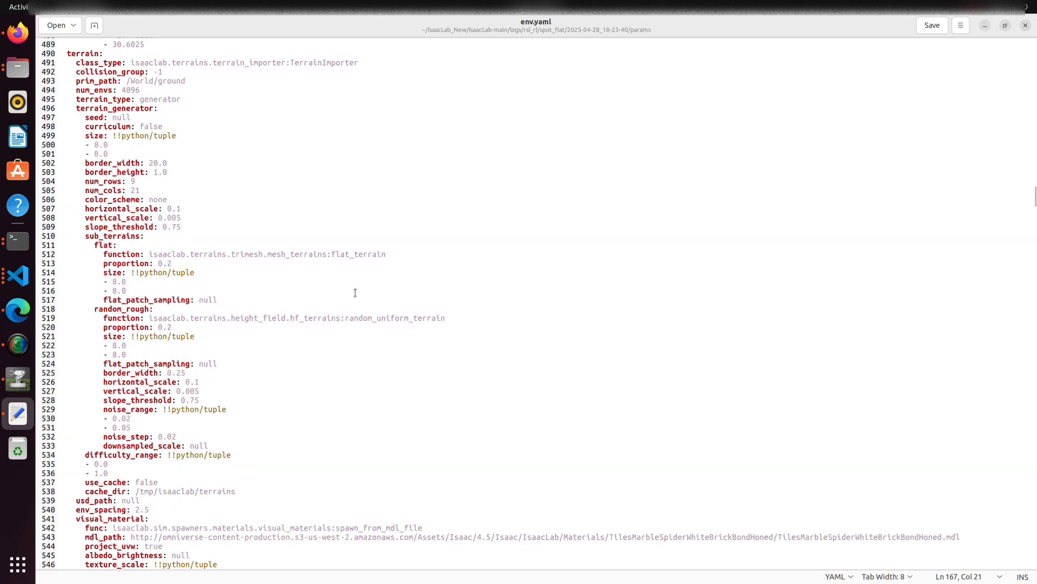
scroll(355, 293, down, 20)
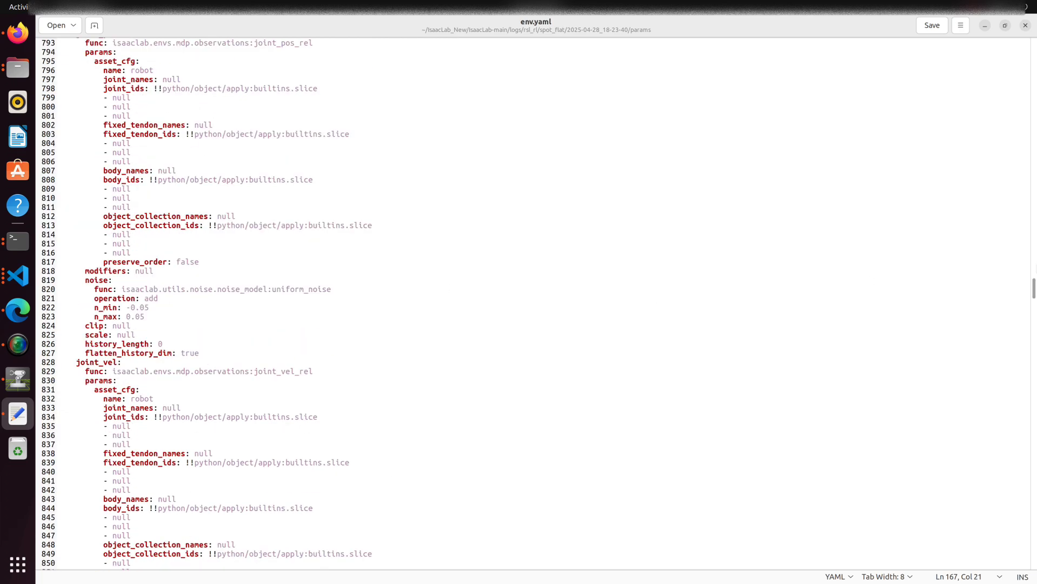
drag(1034, 295, 1032, 440)
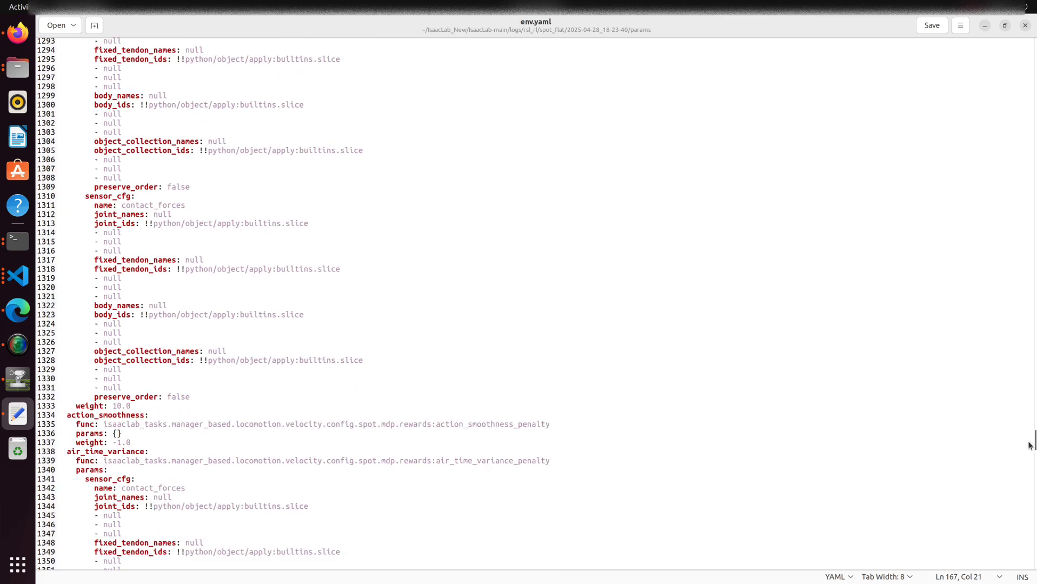
click(424, 307)
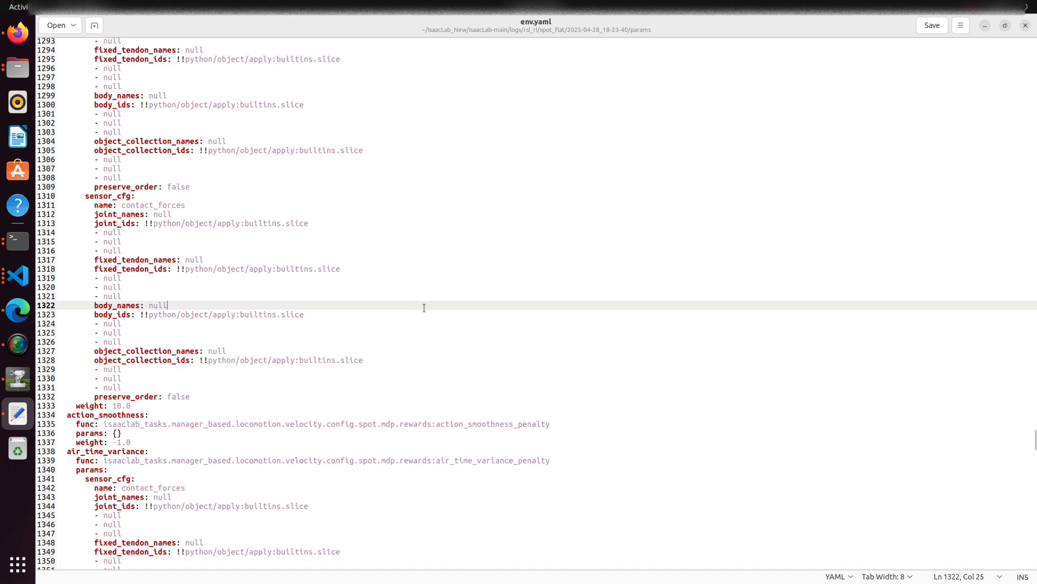
Search env.yaml for 'obser' and look over the observations and actions settings up to line 872.
key(ctrl+f)
text(obser)
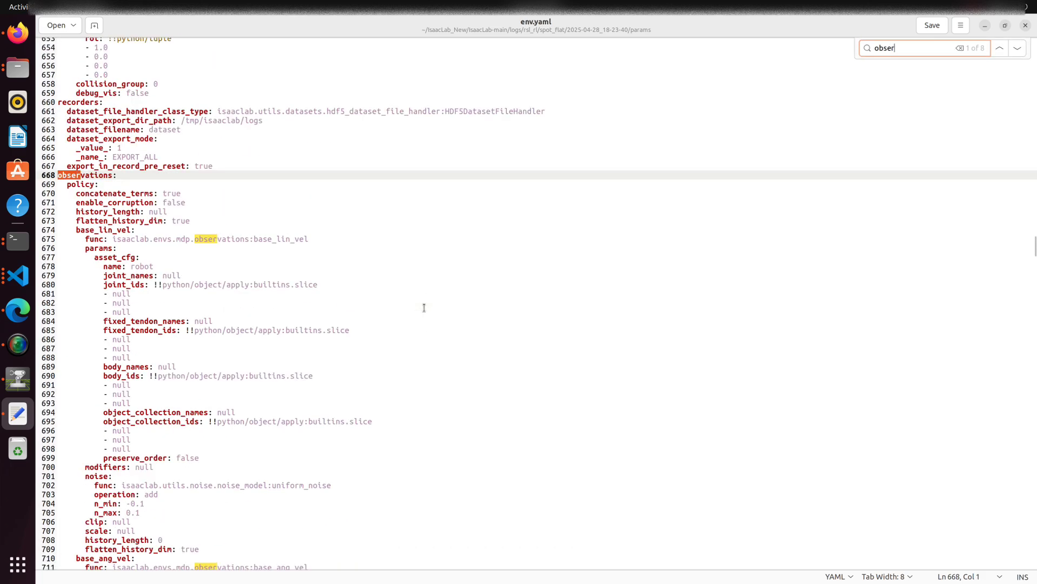
scroll(325, 245, up, 2)
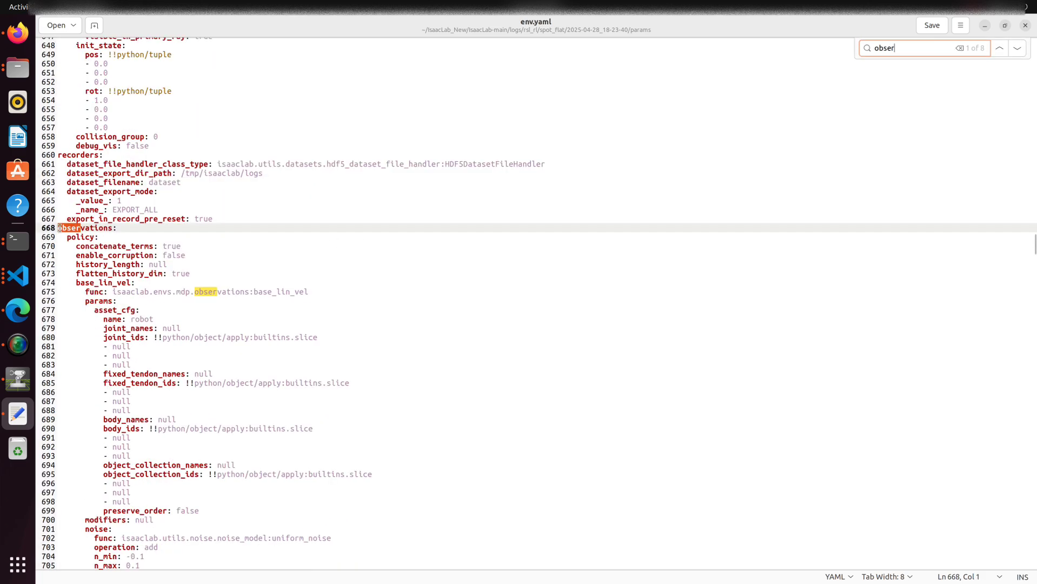
key(Escape)
drag(58, 227, 226, 370)
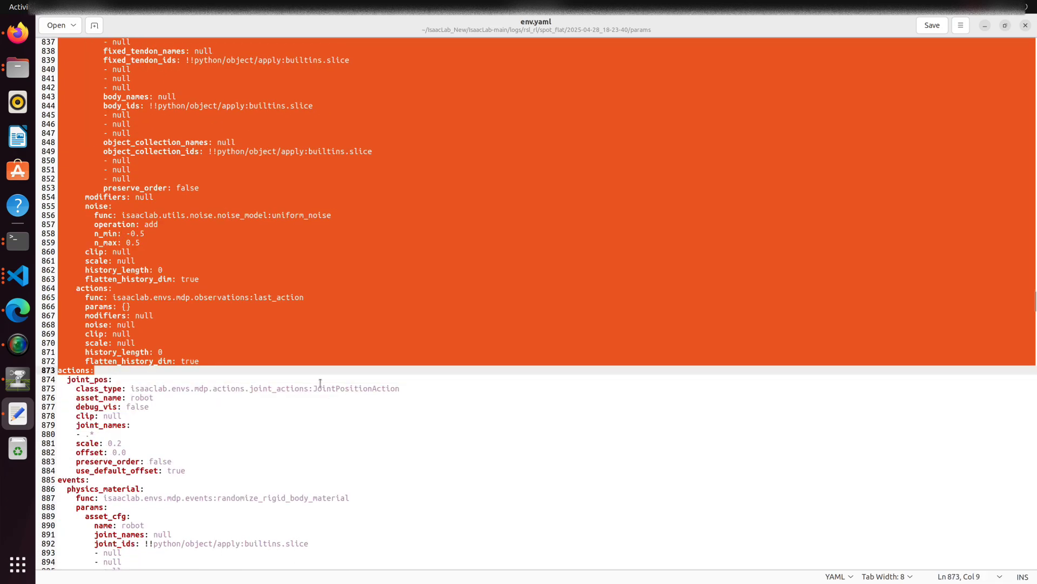
drag(320, 382, 305, 363)
click(306, 362)
Open Window > Examples > Robotics Examples, select Humanoid: Unitree H1, and enlarge the panel.
key(alt+Tab)
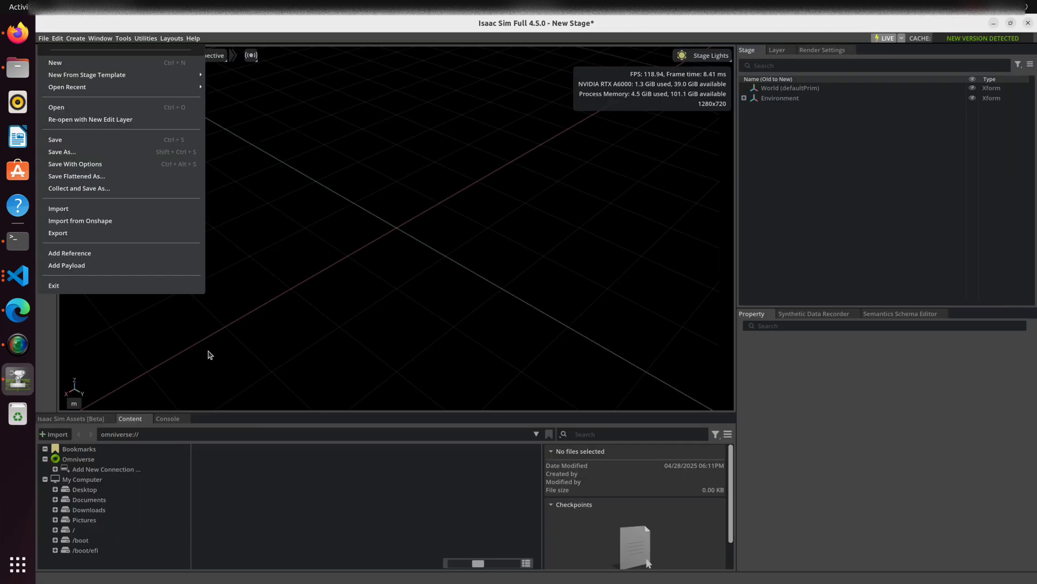
click(212, 351)
click(105, 40)
mouse_move(174, 76)
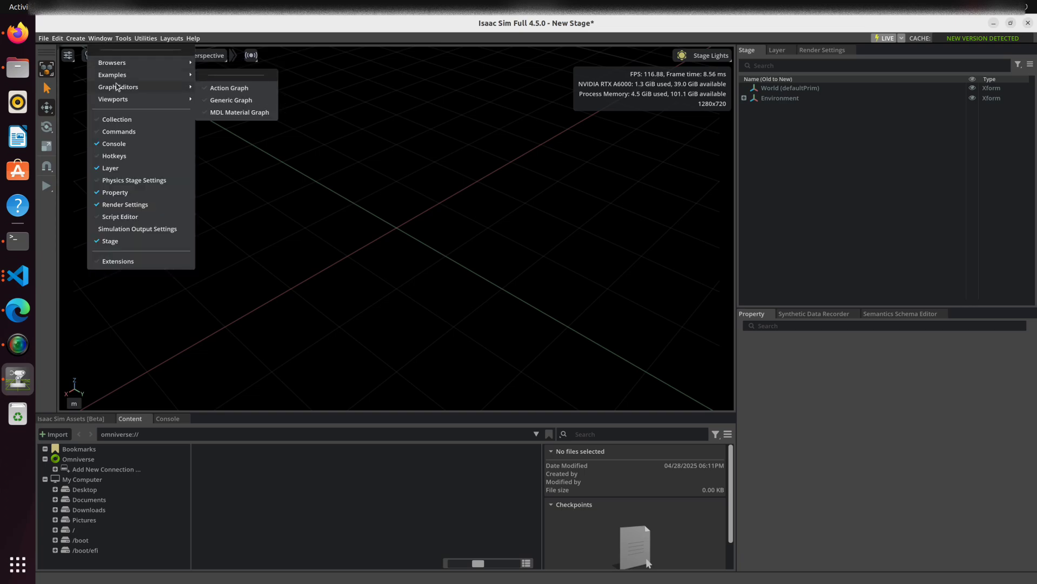
click(221, 89)
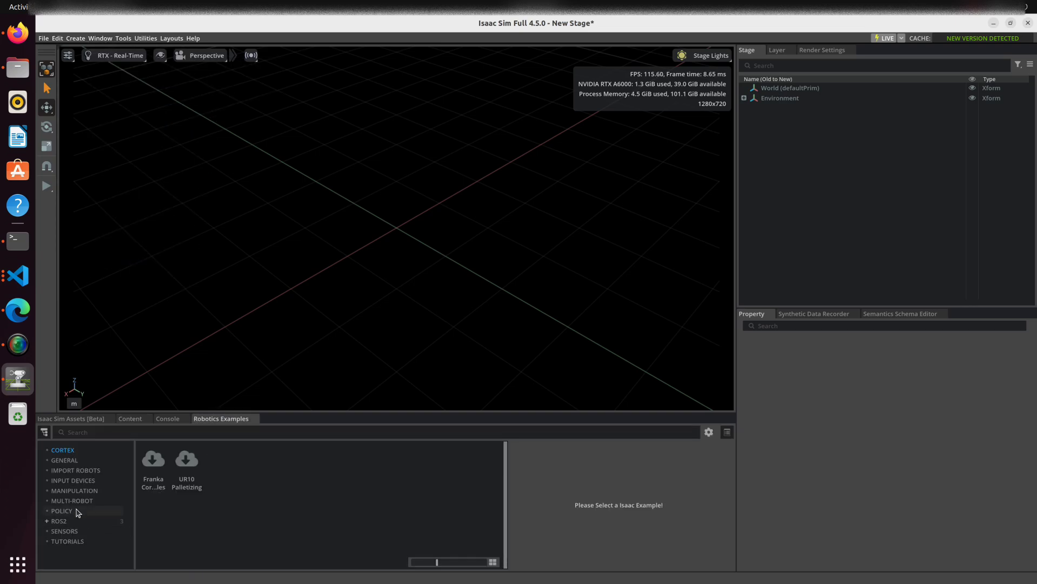
click(153, 462)
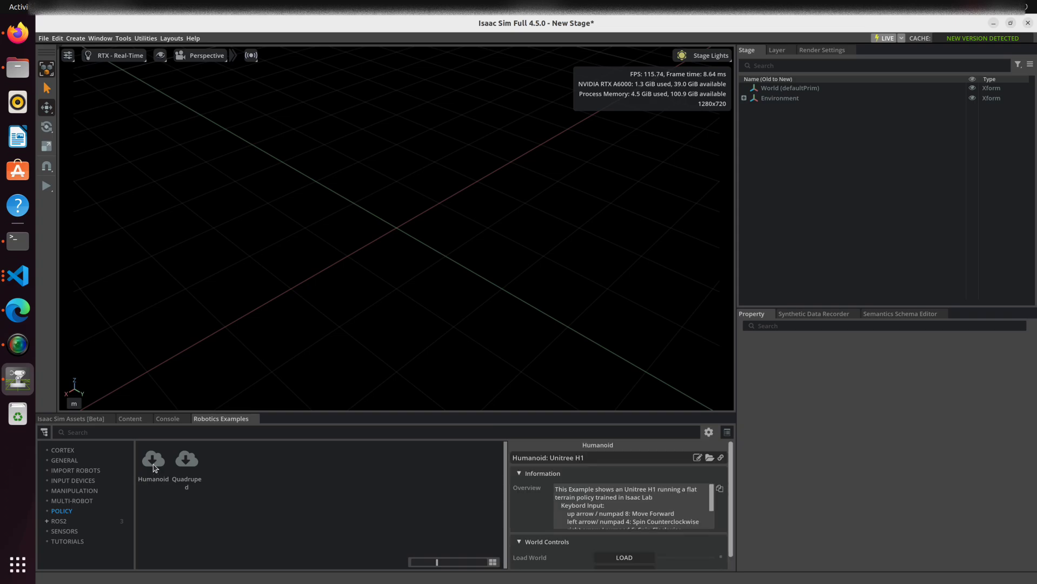
drag(609, 413, 611, 374)
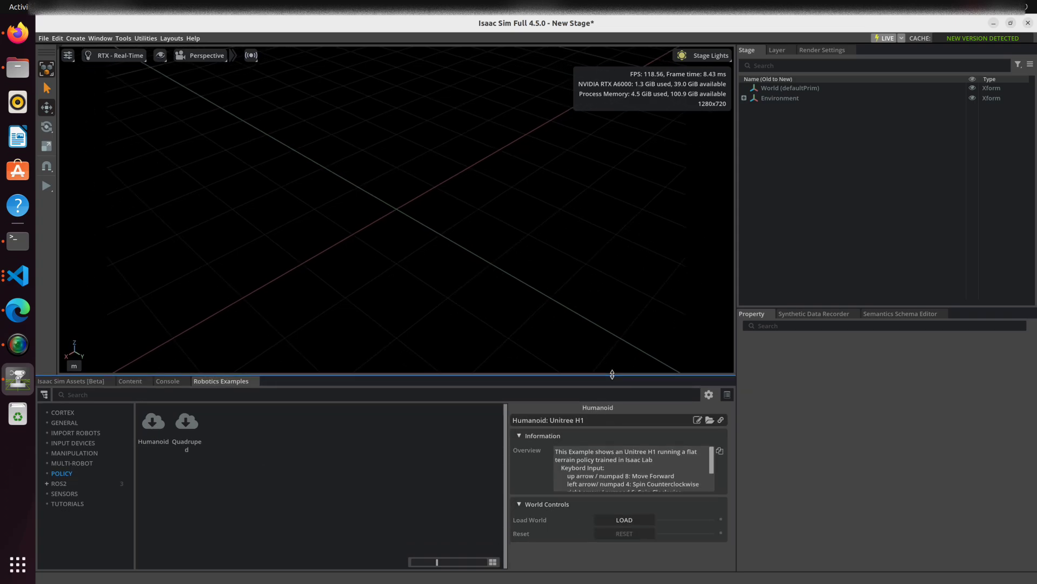
Load and watch the Unitree H1 humanoid walk, then load the Quadruped: Boston Dynamics Spot example.
click(626, 520)
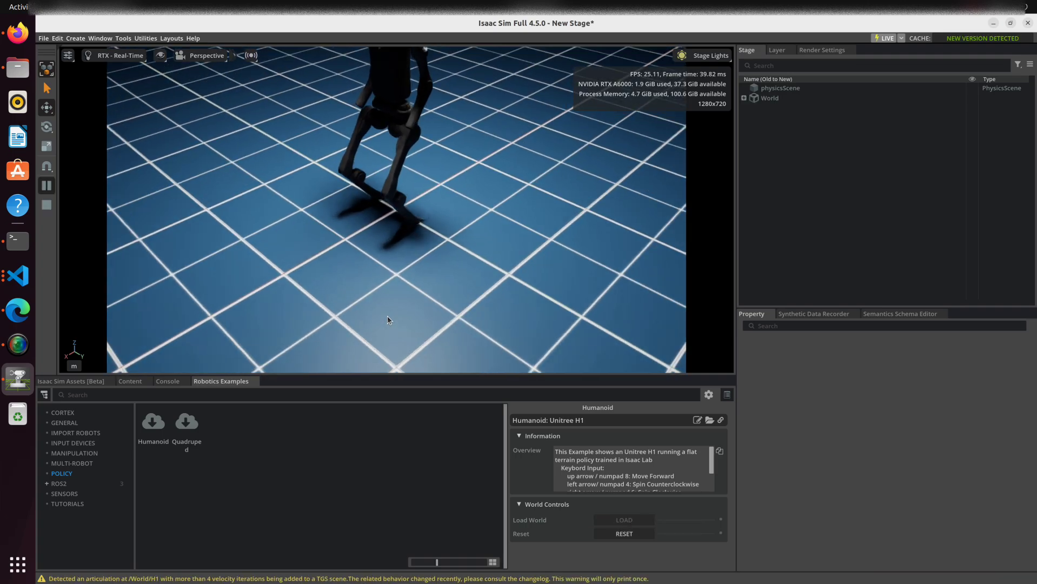
scroll(387, 316, down, 5)
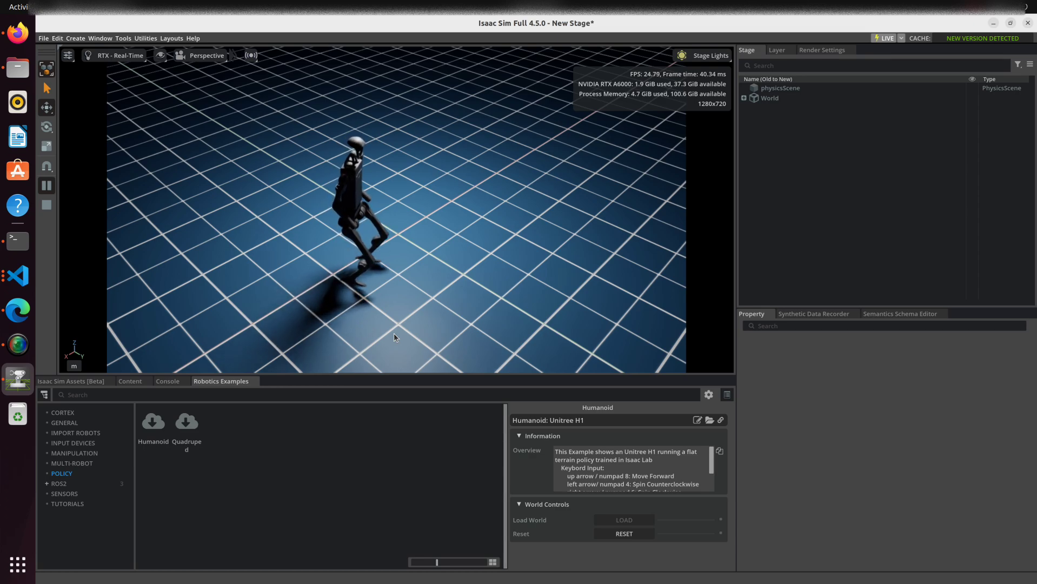
click(186, 422)
click(624, 520)
Walk Spot forward, back toward the camera, then turn it and step it toward the left.
key(Up)
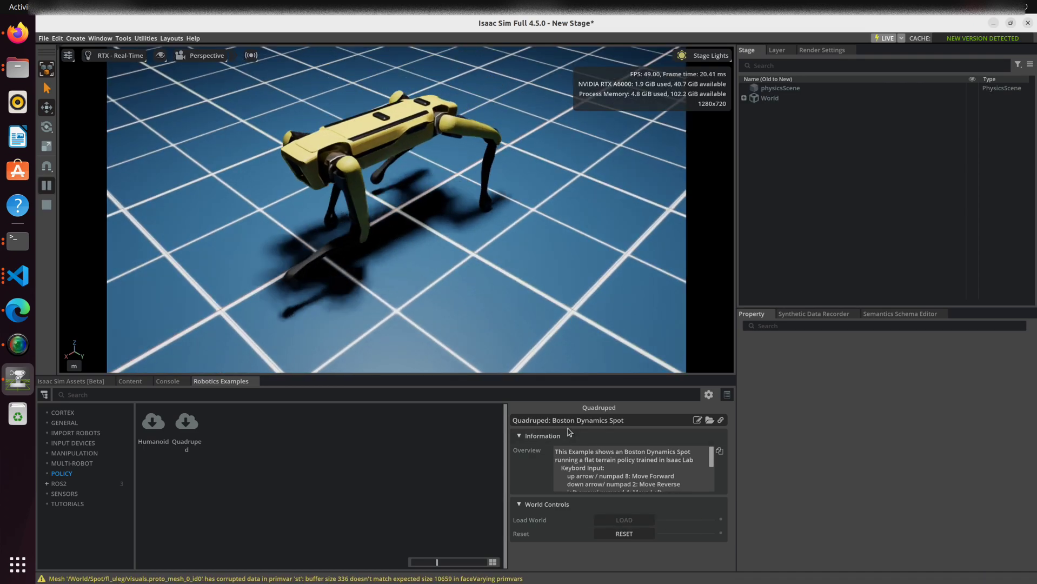
key(Down)
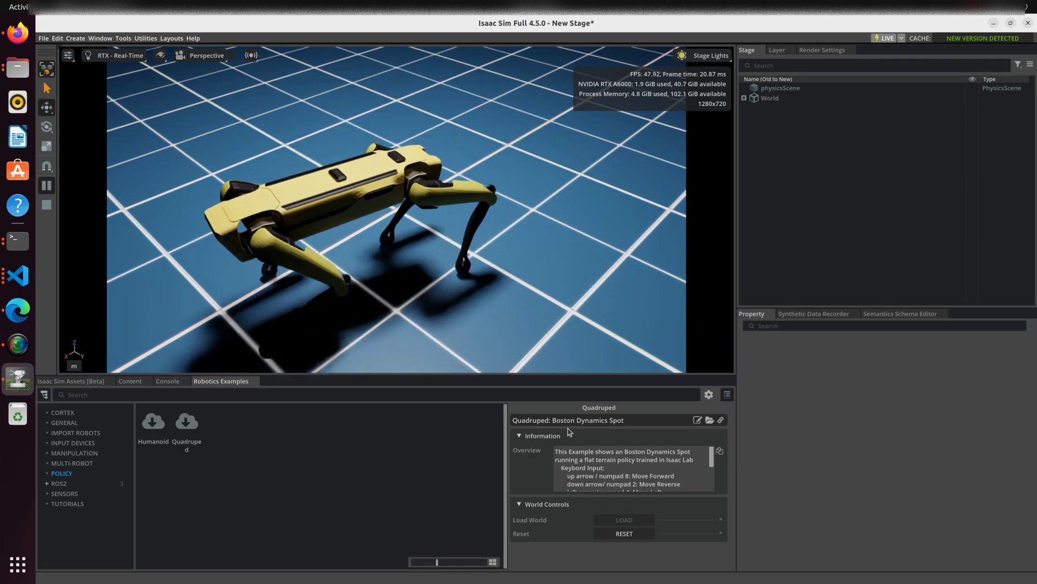
key(Up)
key(Up)
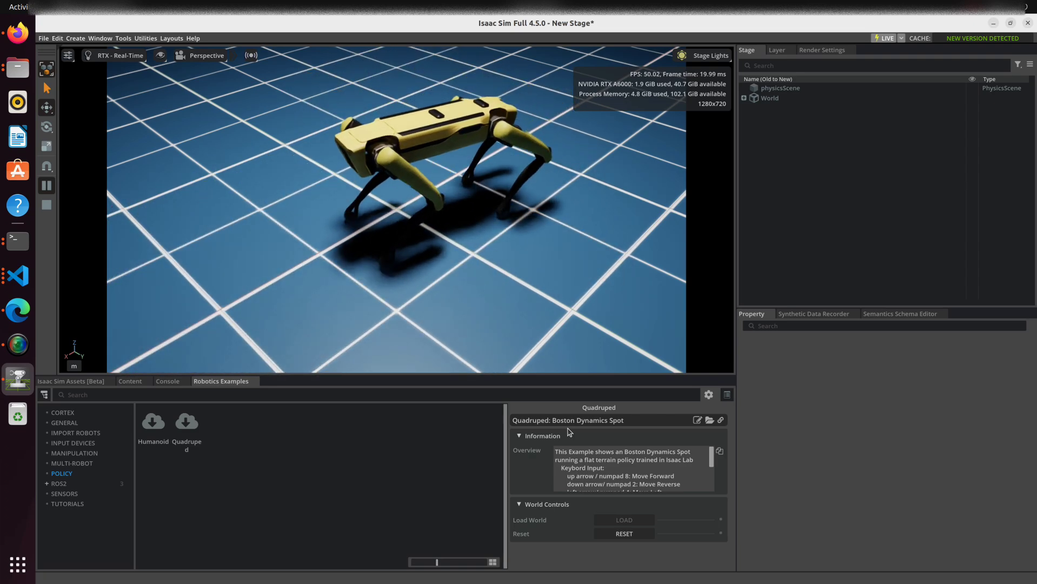
key(Up)
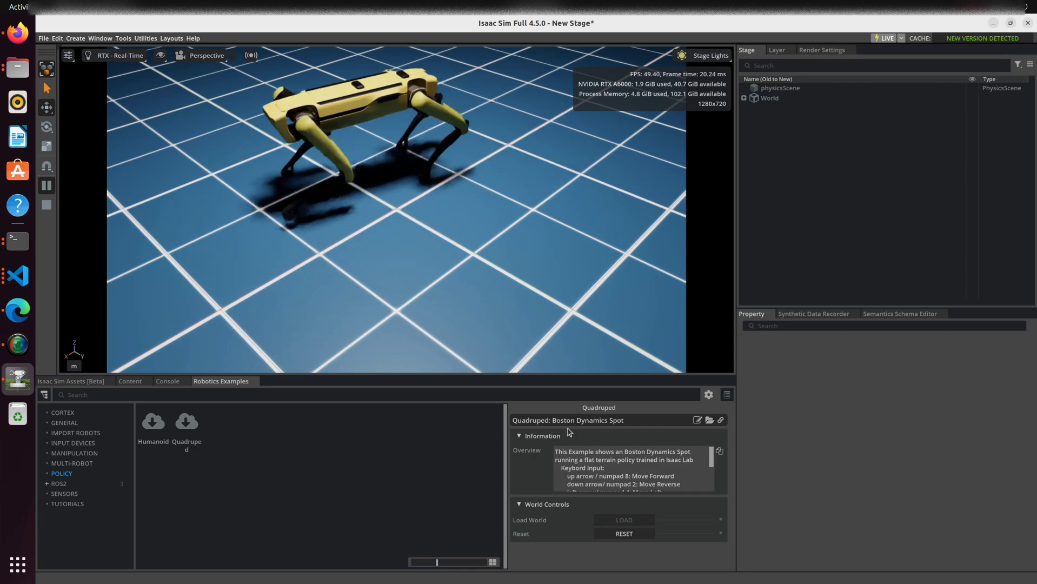
Open the Spot example's source code in VS Code and browse quadruped_example.py.
click(697, 421)
scroll(461, 390, down, 4)
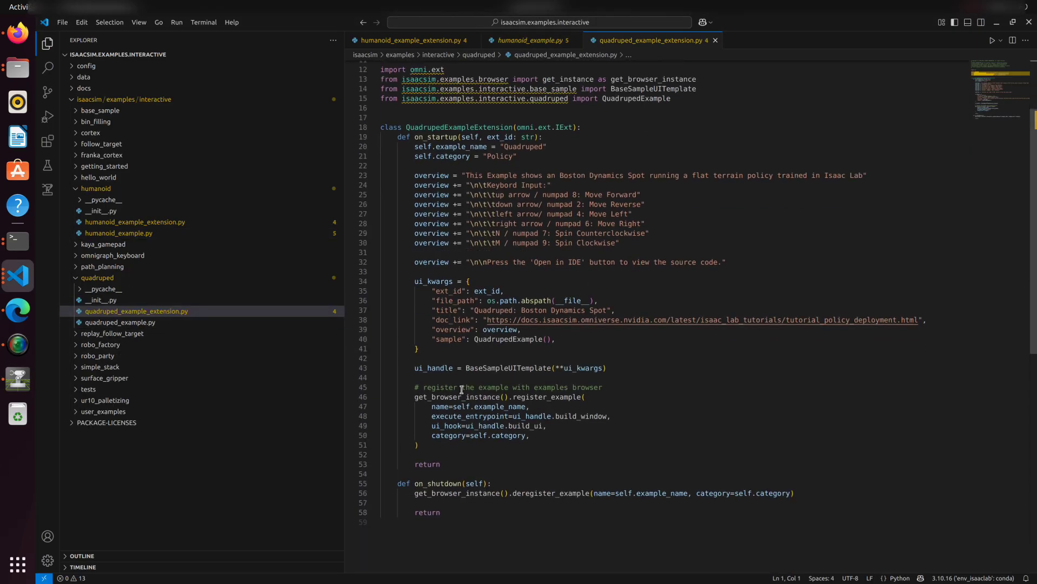
click(120, 323)
scroll(510, 361, down, 7)
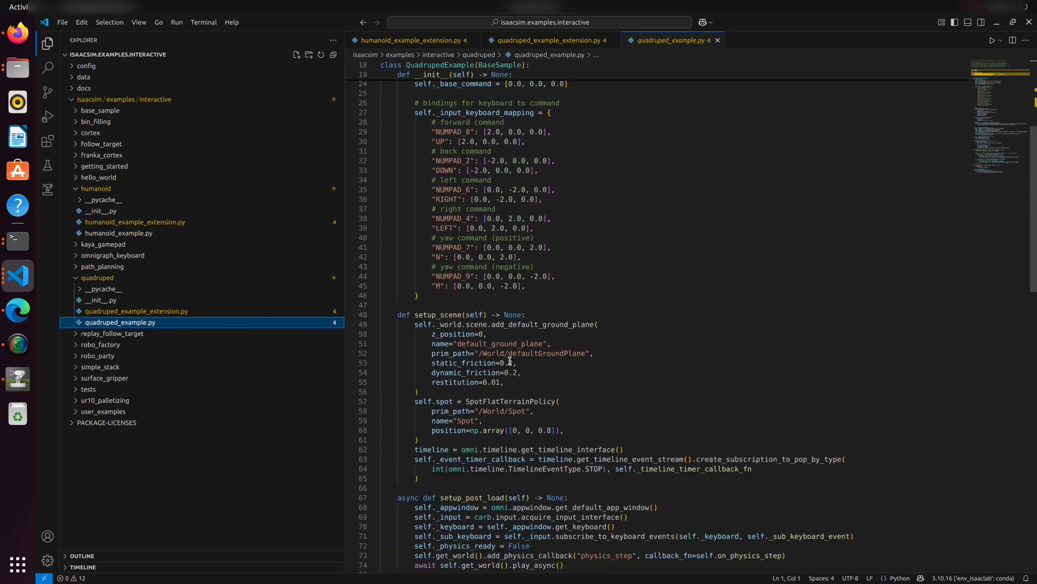
scroll(510, 361, down, 5)
drag(382, 188, 443, 349)
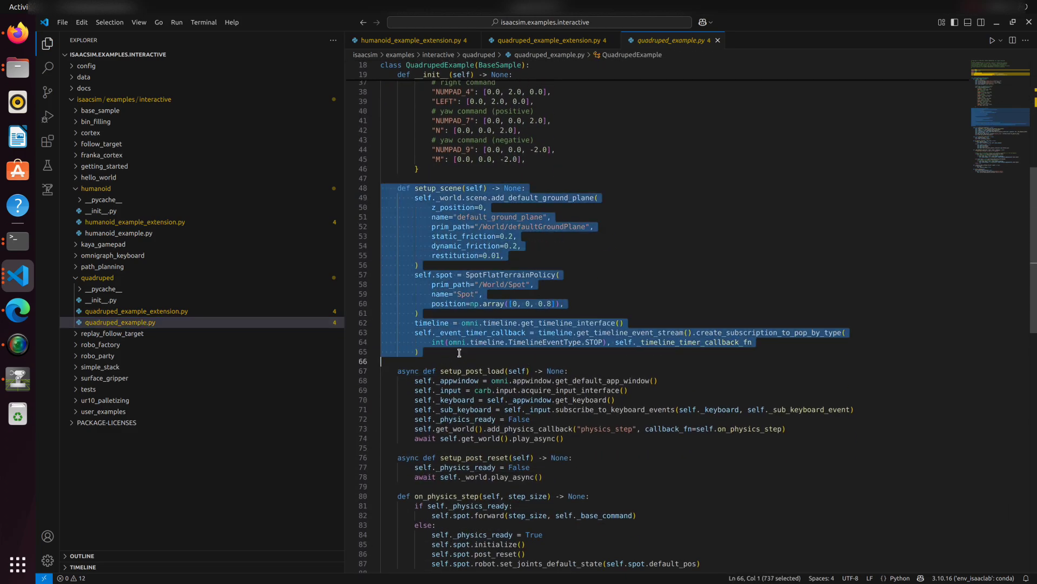
Inspect SpotFlatTerrainPolicy in spot.py, which loads spot_policy.pt and spot_env.yaml, then return to Isaac Sim.
click(460, 352)
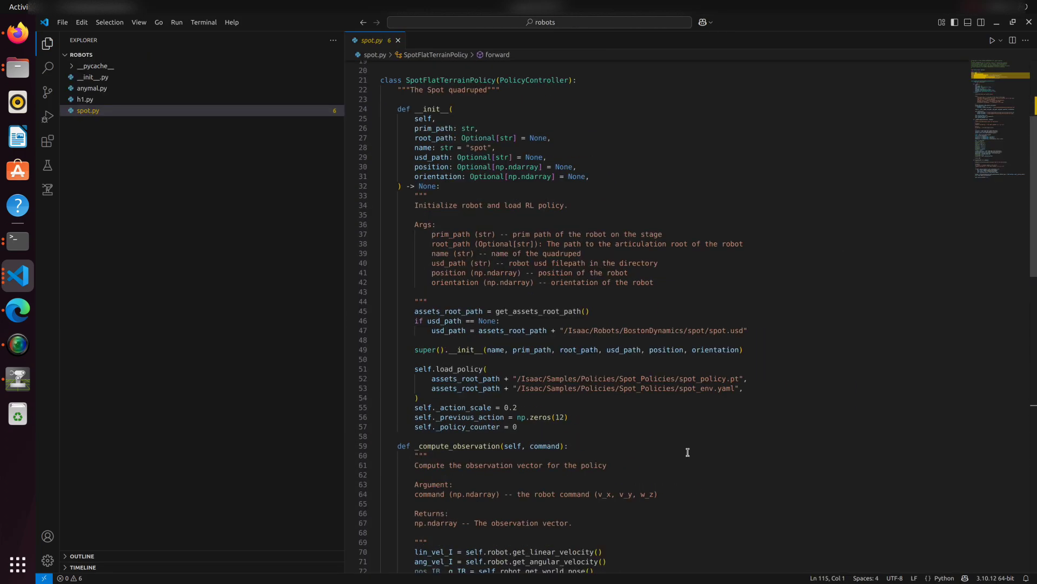
scroll(688, 453, down, 3)
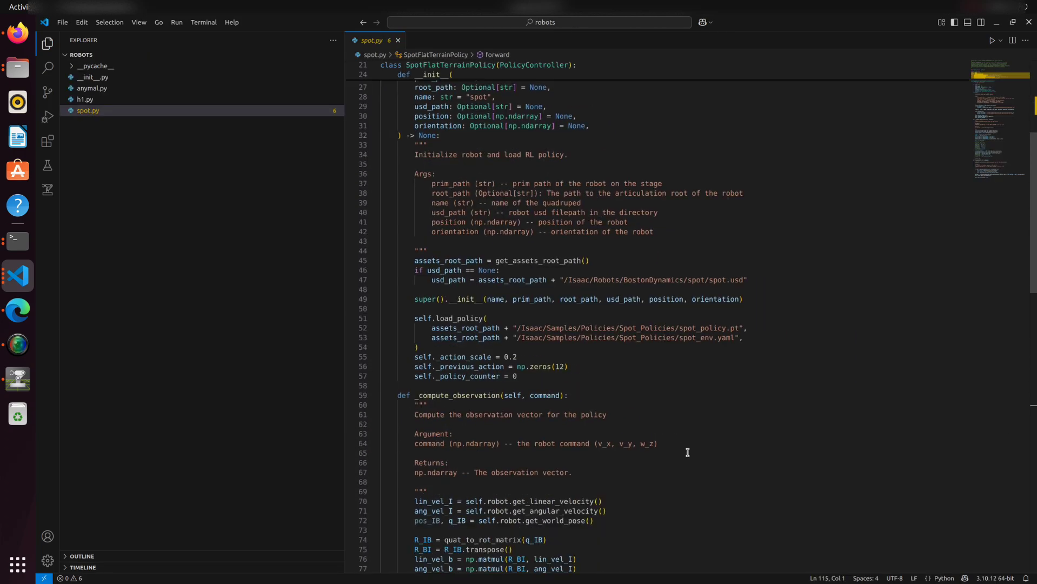
scroll(688, 452, down, 3)
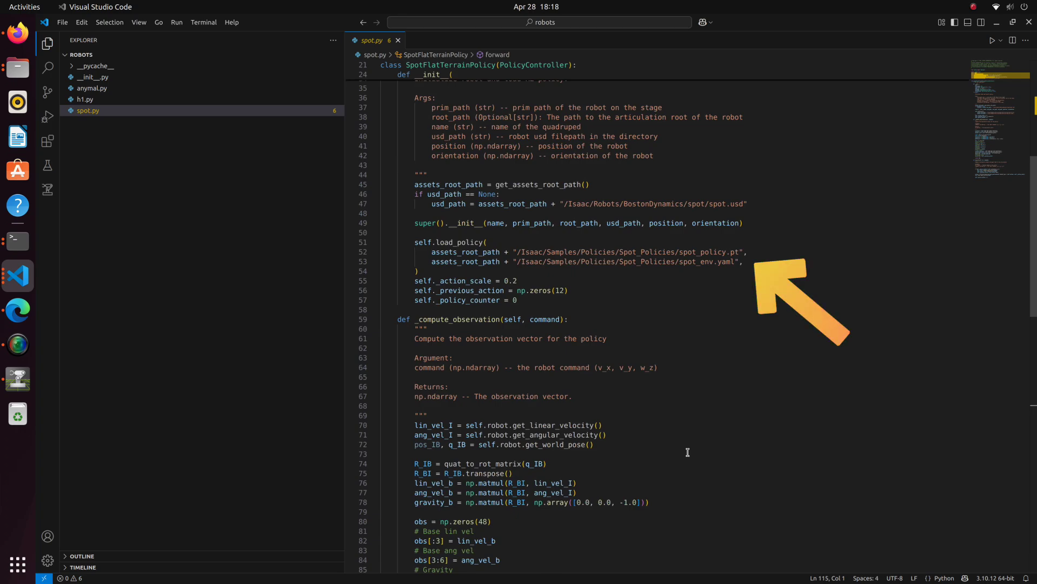
scroll(687, 452, down, 3)
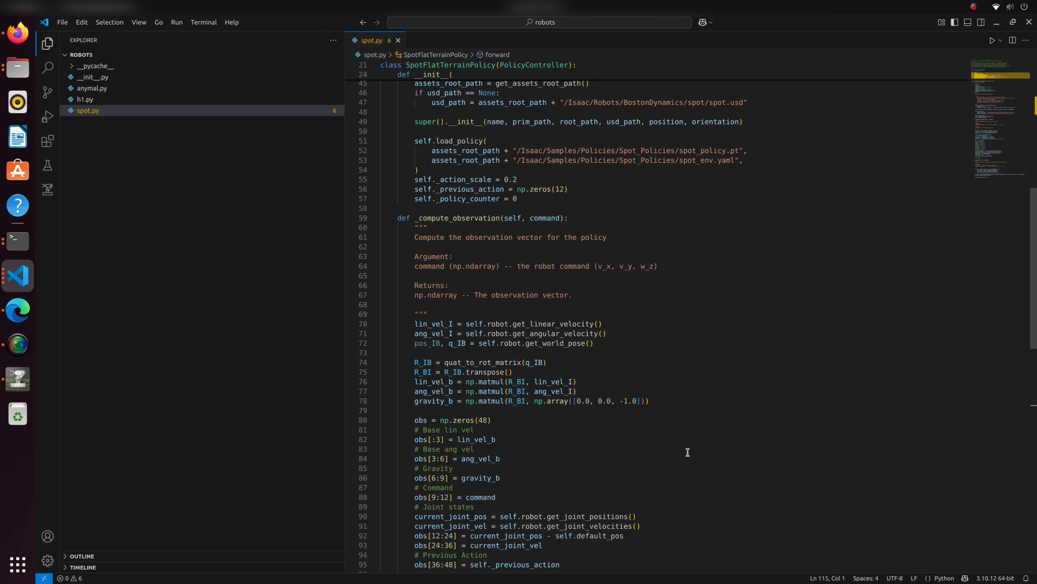
scroll(687, 452, down, 4)
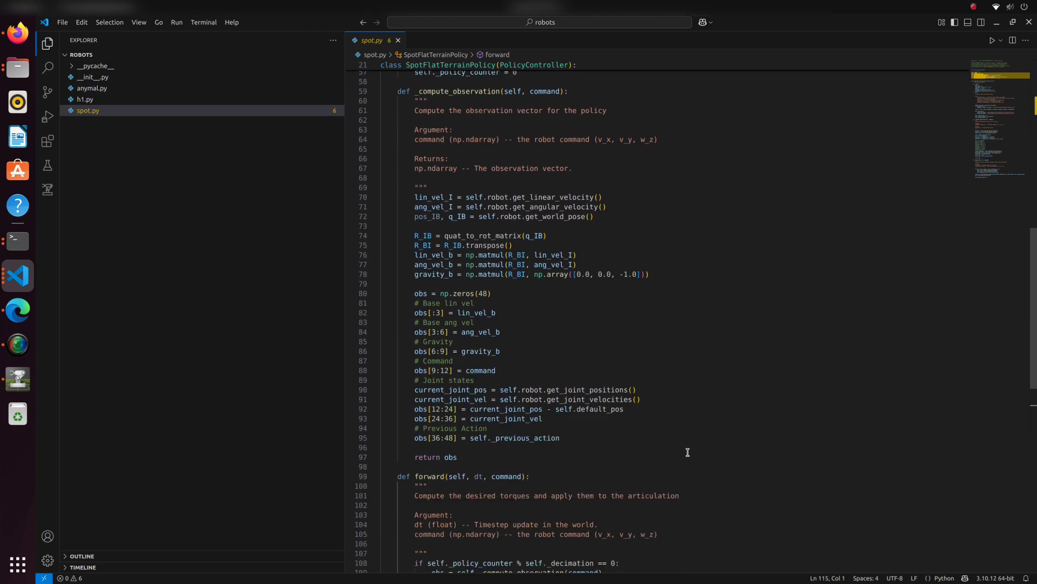
scroll(688, 452, down, 3)
scroll(688, 452, up, 4)
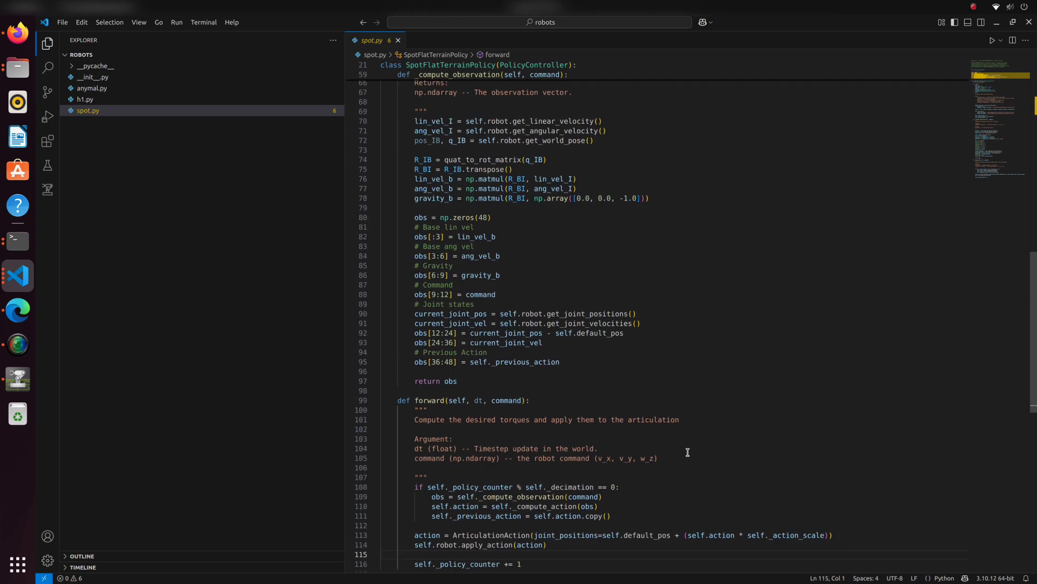
scroll(688, 452, up, 5)
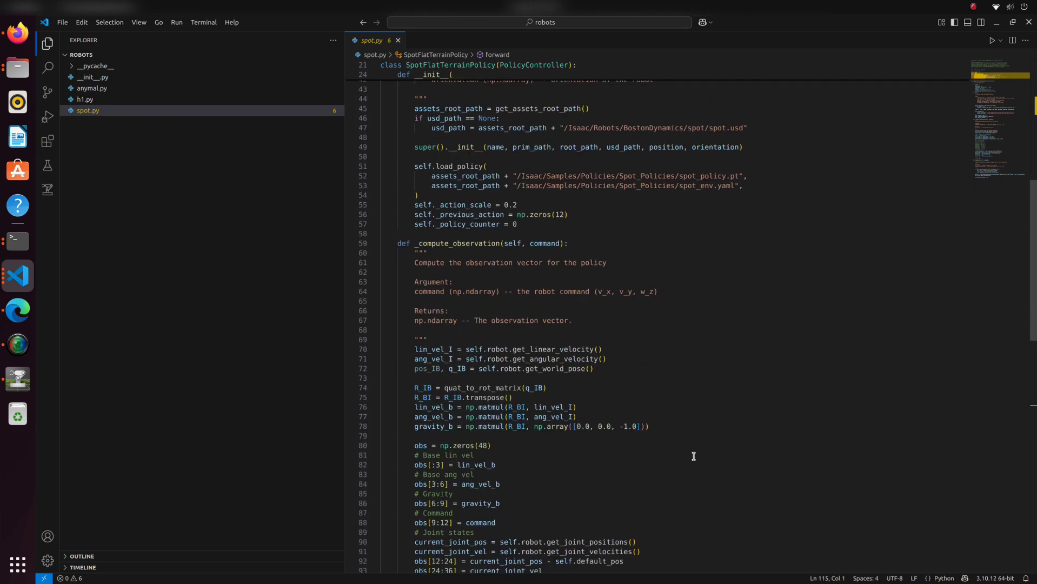
key(alt+Tab)
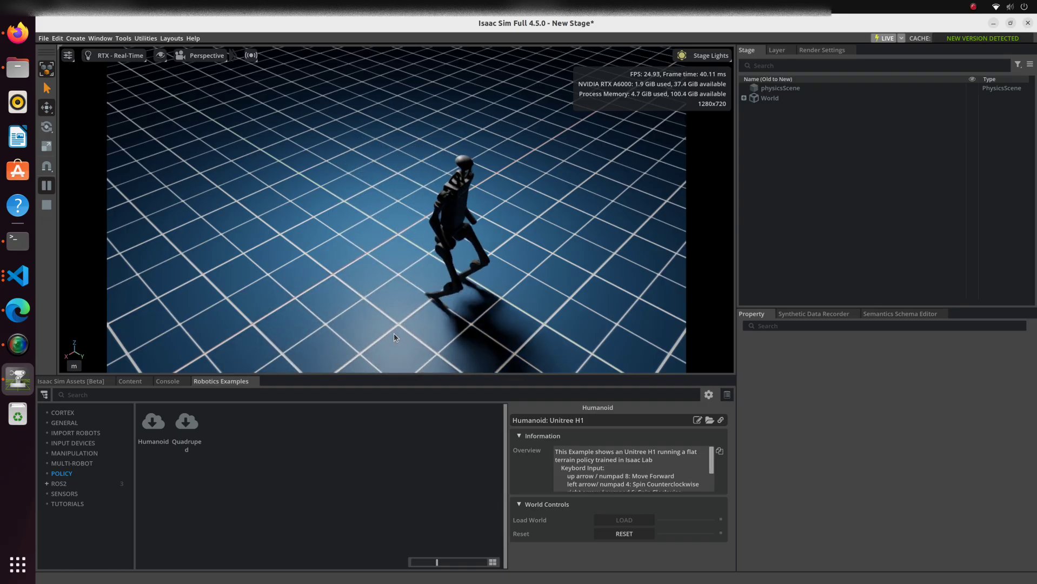